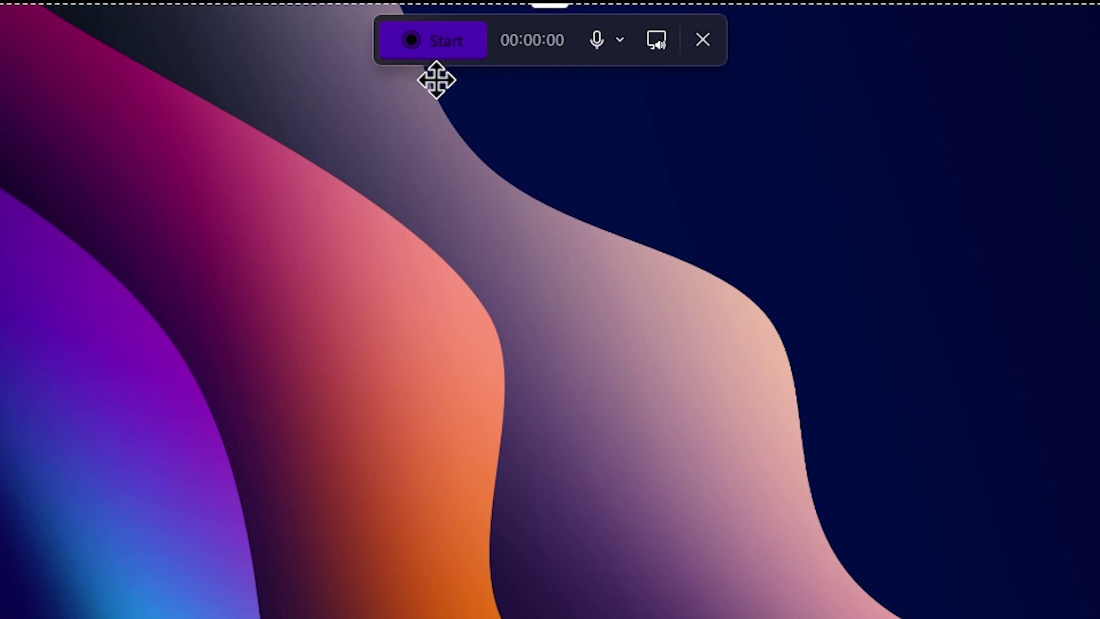
Start the screen recording of the selected full-screen area
{"action": "left_click", "coordinate": [459, 43]}
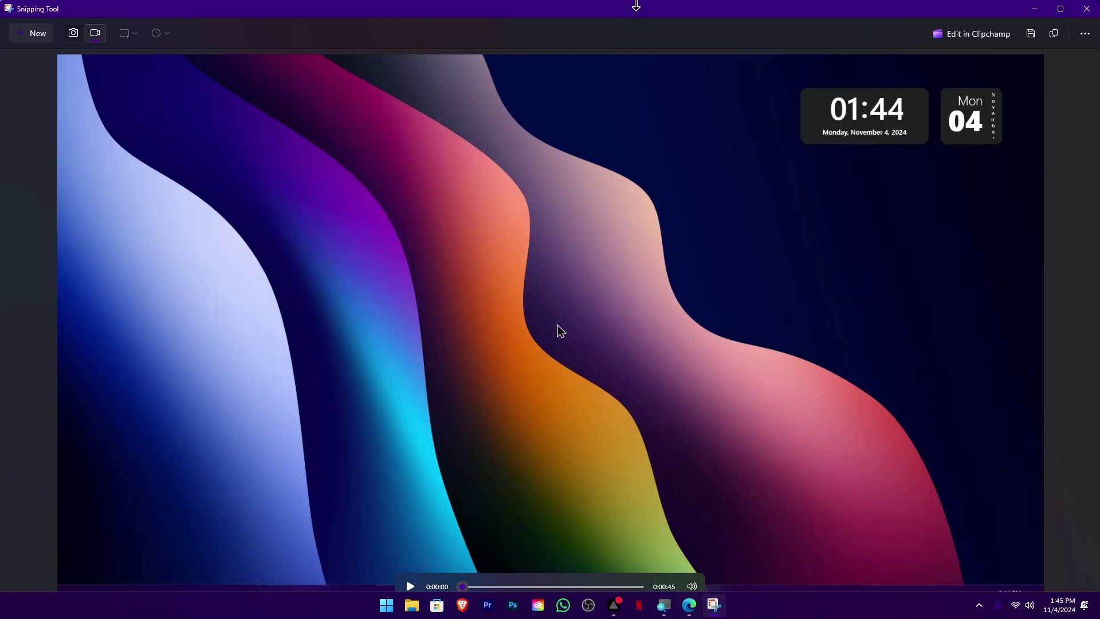
Shrink the recording preview to a smaller window mid-desktop and scrub the playback to 0:25
{"action": "left_click_drag", "start_coordinate": [635, 5], "coordinate": [437, 138]}
{"action": "left_click_drag", "start_coordinate": [886, 284], "coordinate": [473, 265]}
{"action": "left_click_drag", "start_coordinate": [324, 152], "coordinate": [719, 104]}
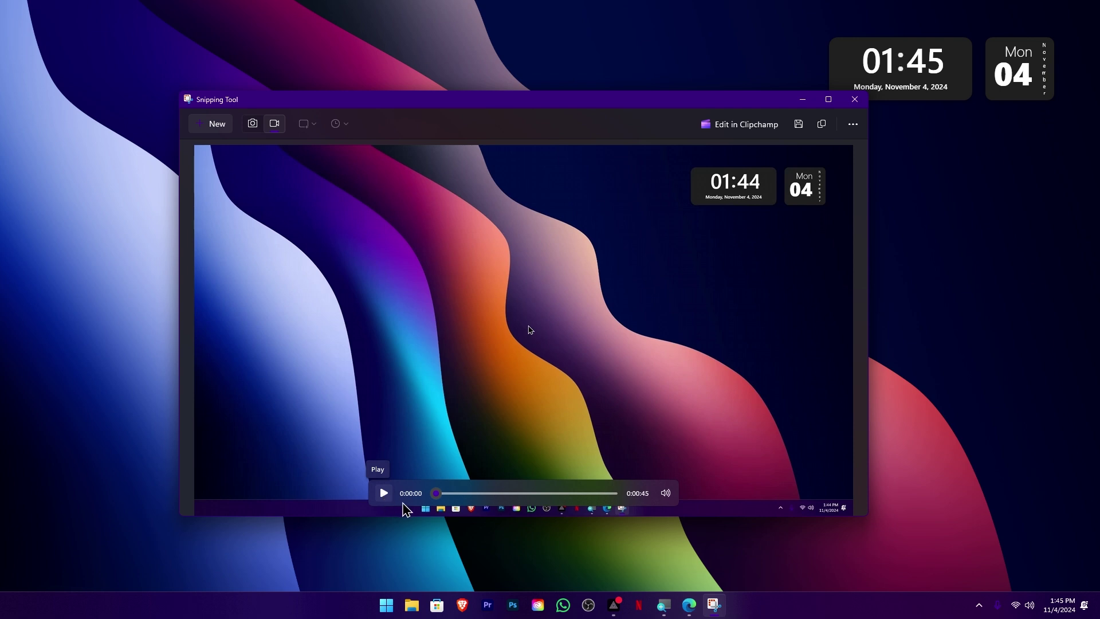
{"action": "left_click_drag", "start_coordinate": [458, 496], "coordinate": [535, 508]}
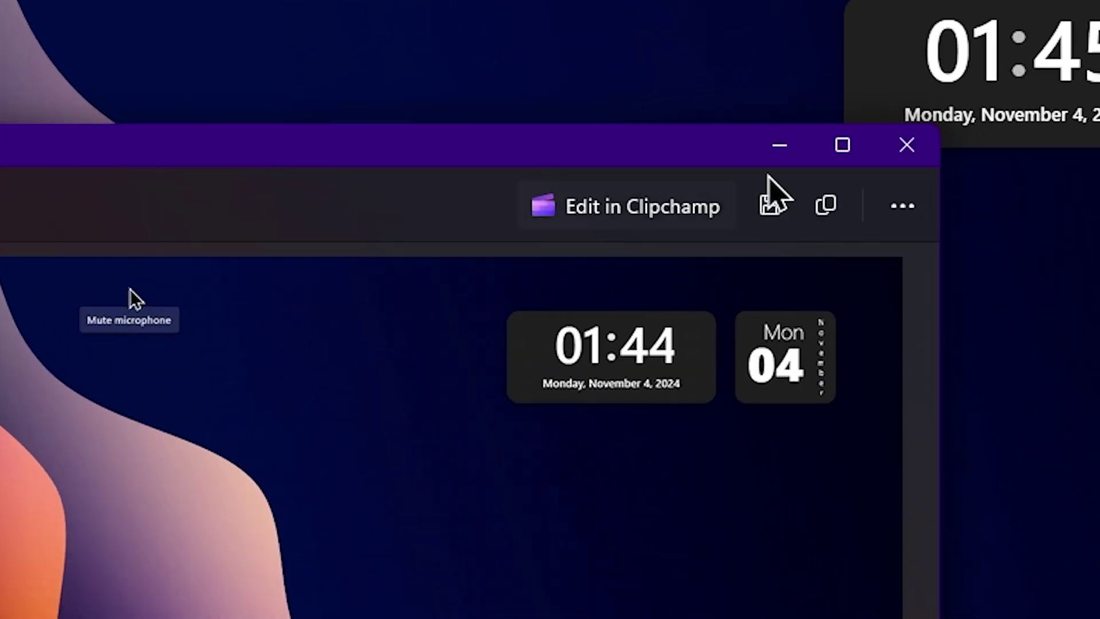
Save the recording to the Desktop folder as the MP4 file Recording 2024-11-04 134601.mp4
{"action": "left_click", "coordinate": [772, 213]}
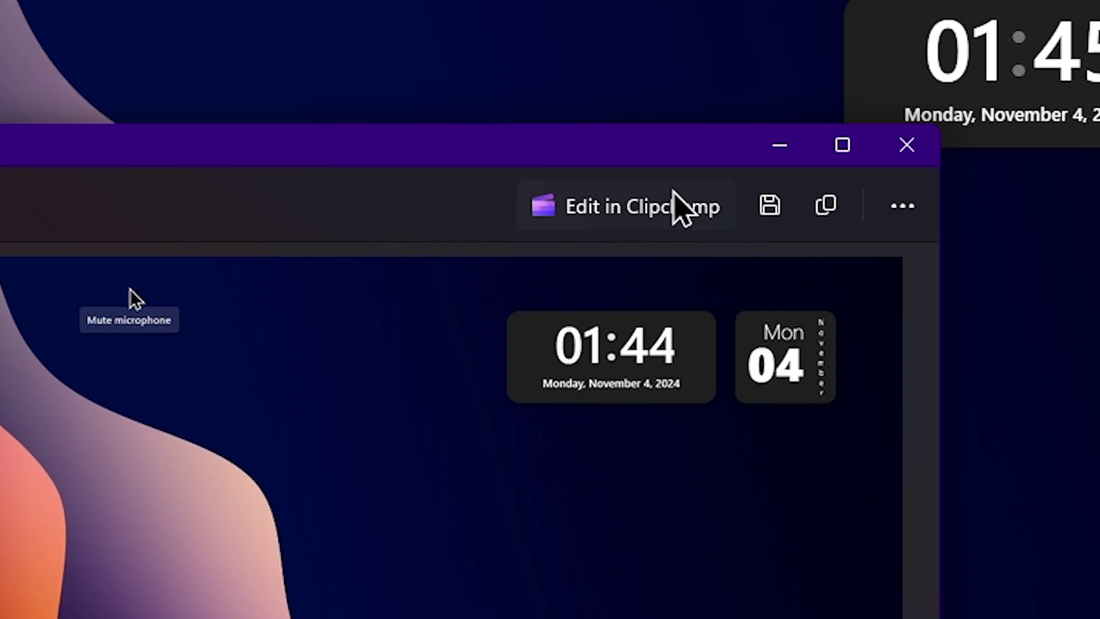
{"action": "left_click", "coordinate": [771, 212]}
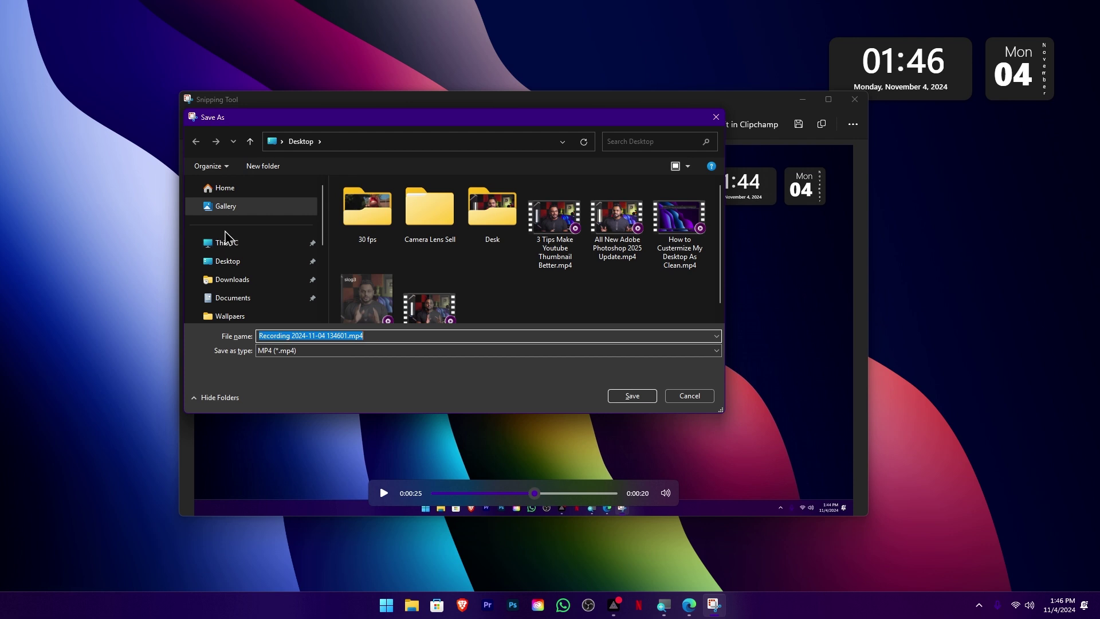
{"action": "left_click", "coordinate": [250, 265]}
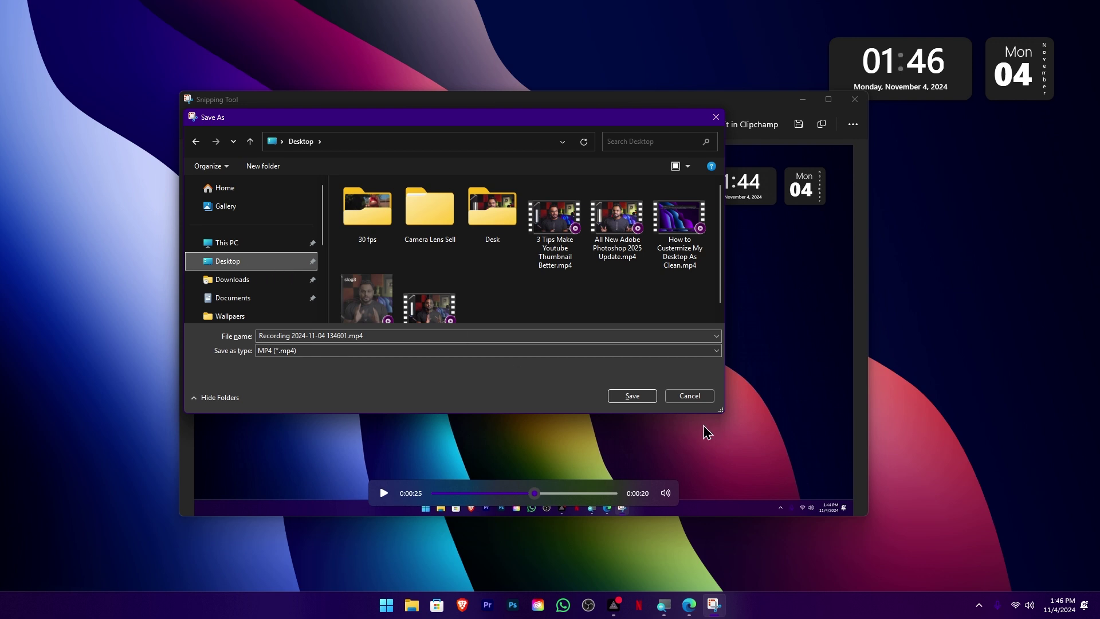
{"action": "left_click", "coordinate": [632, 397]}
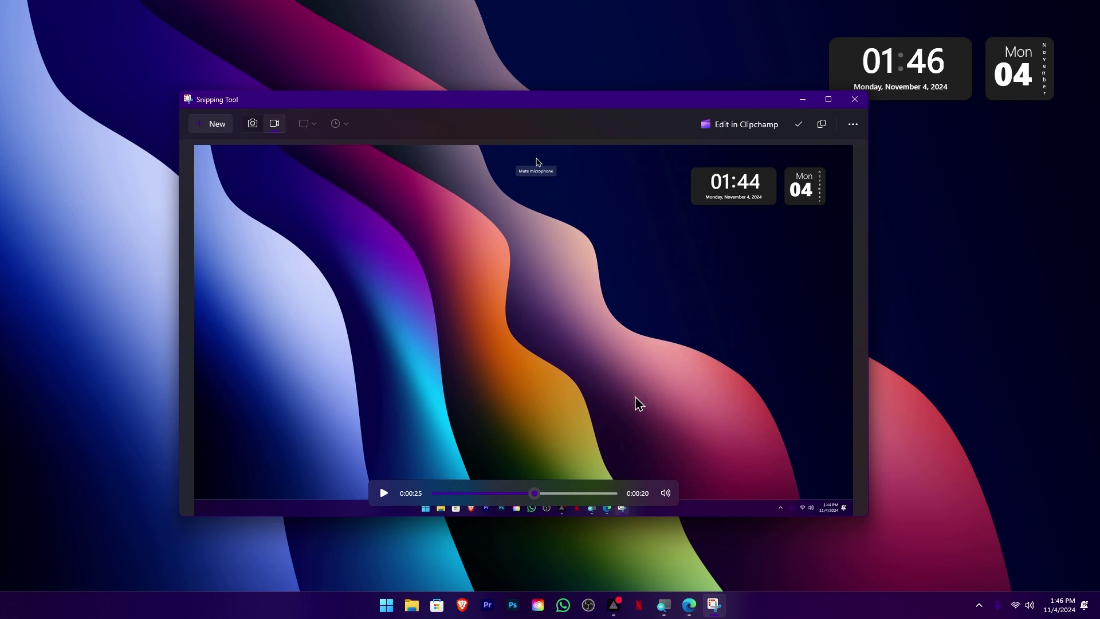
Check the saved recording file in the Desktop folder in File Explorer, and close that window
{"action": "key", "text": "super+e"}
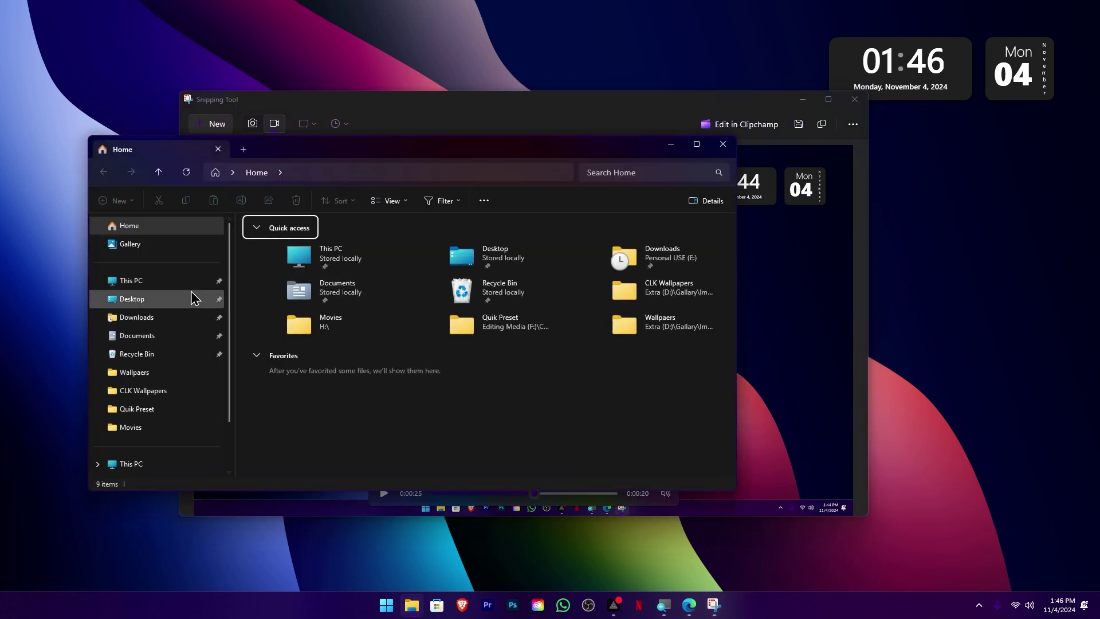
{"action": "left_click", "coordinate": [189, 299]}
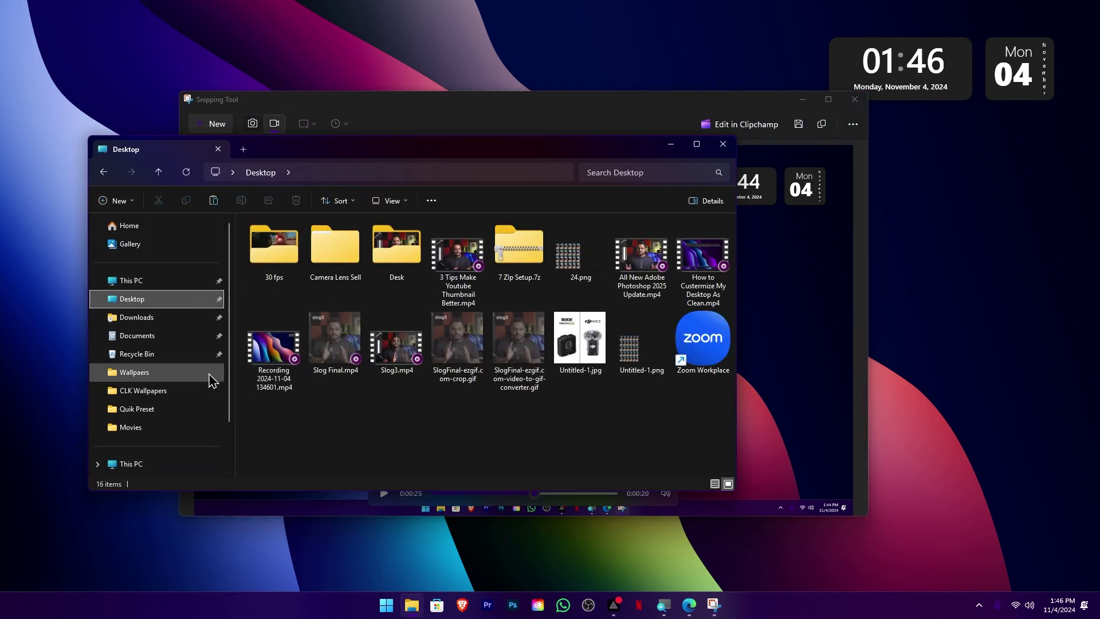
{"action": "left_click", "coordinate": [280, 361]}
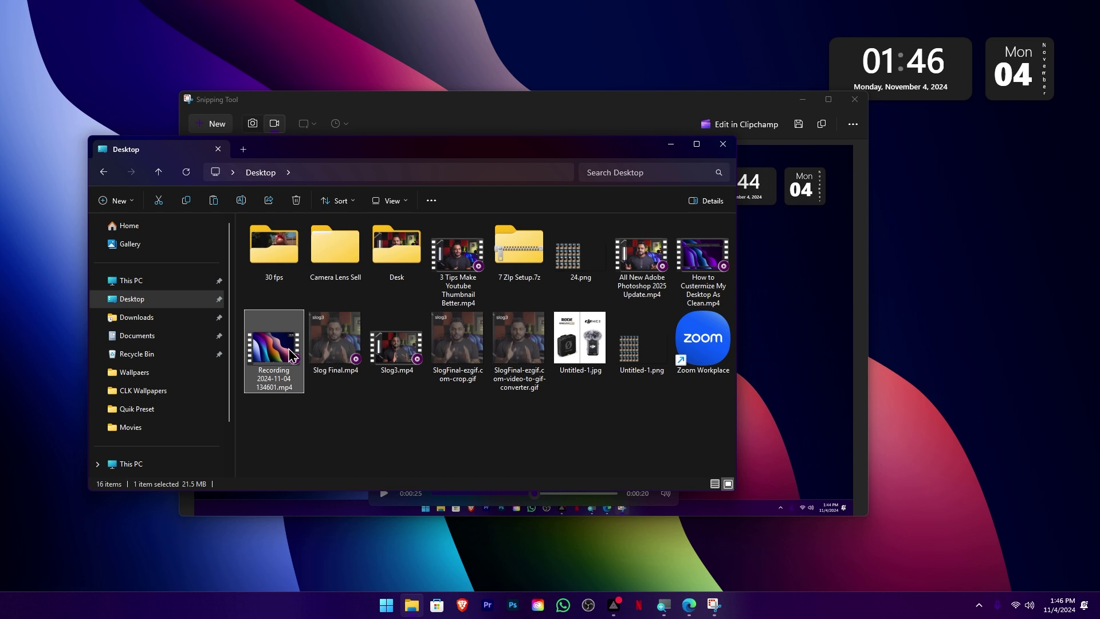
{"action": "left_click", "coordinate": [723, 144]}
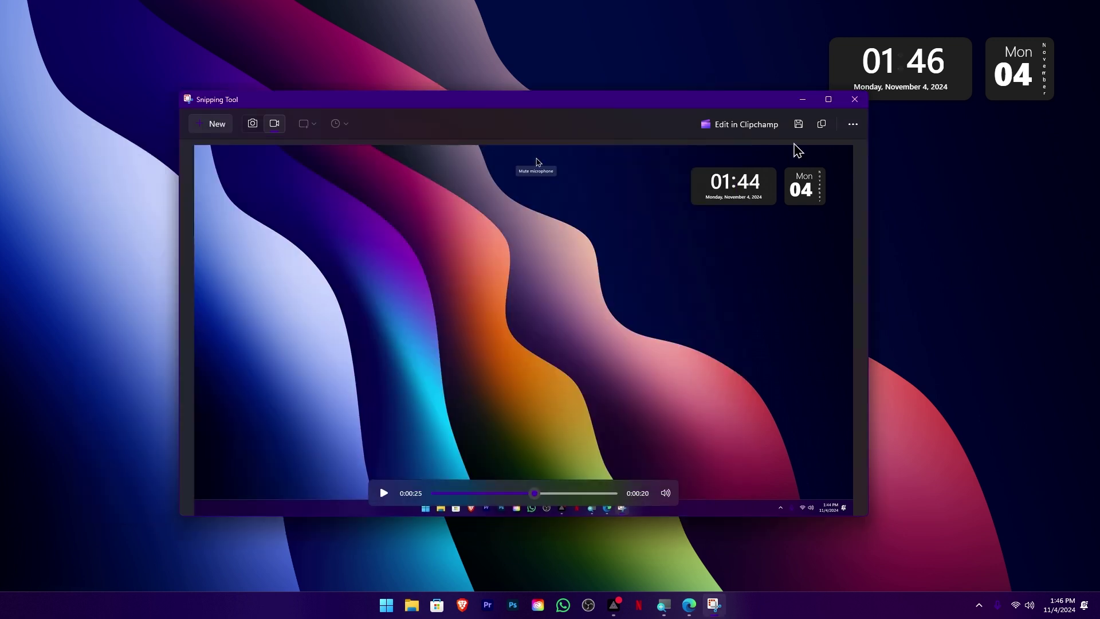
Open the recording in Clipchamp to view the editor, then close both Clipchamp and the recording preview
{"action": "left_click", "coordinate": [752, 130]}
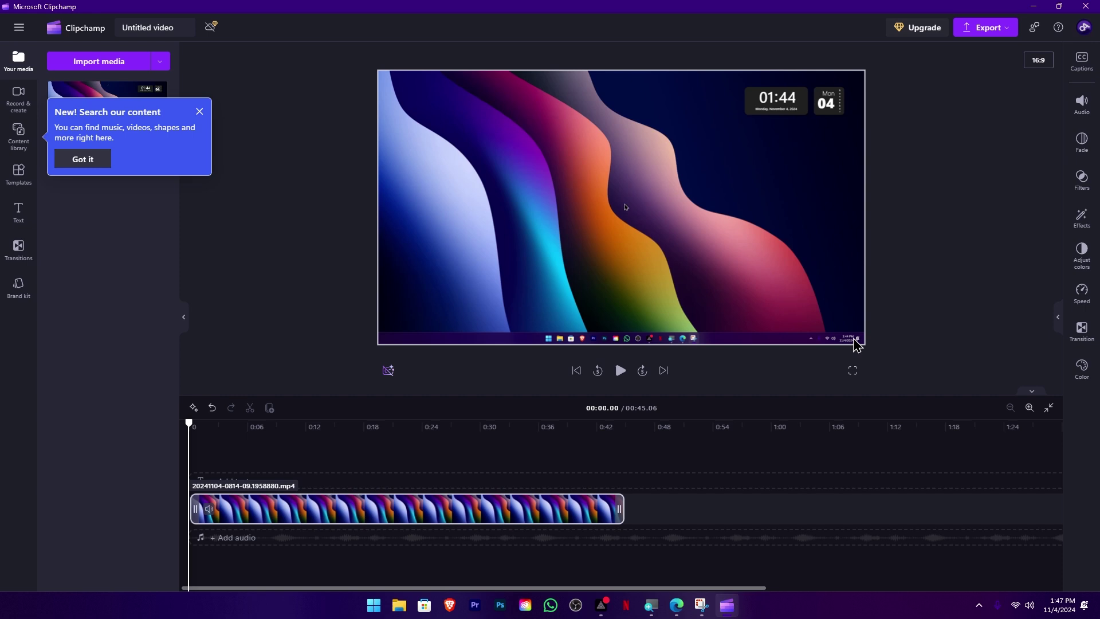
{"action": "left_click", "coordinate": [1043, 98]}
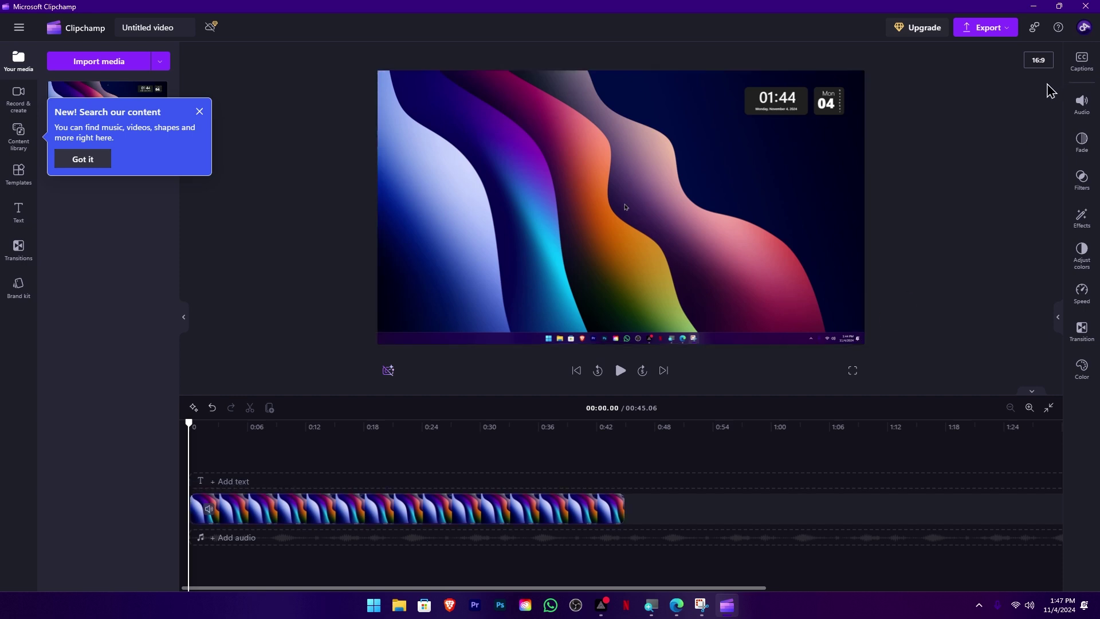
{"action": "left_click", "coordinate": [1085, 7]}
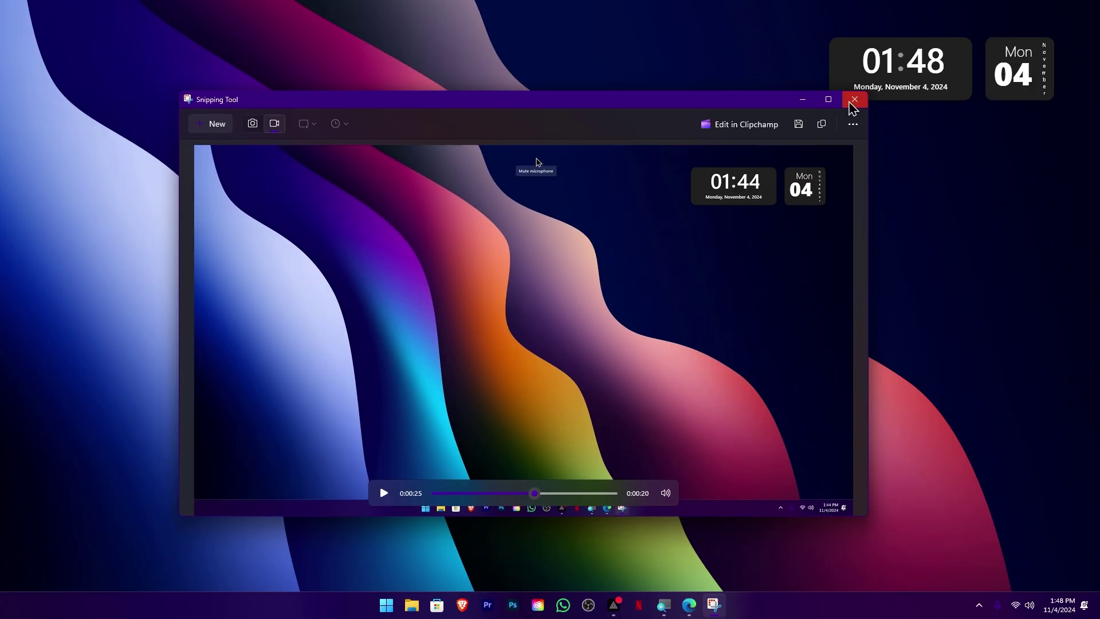
{"action": "left_click", "coordinate": [854, 101]}
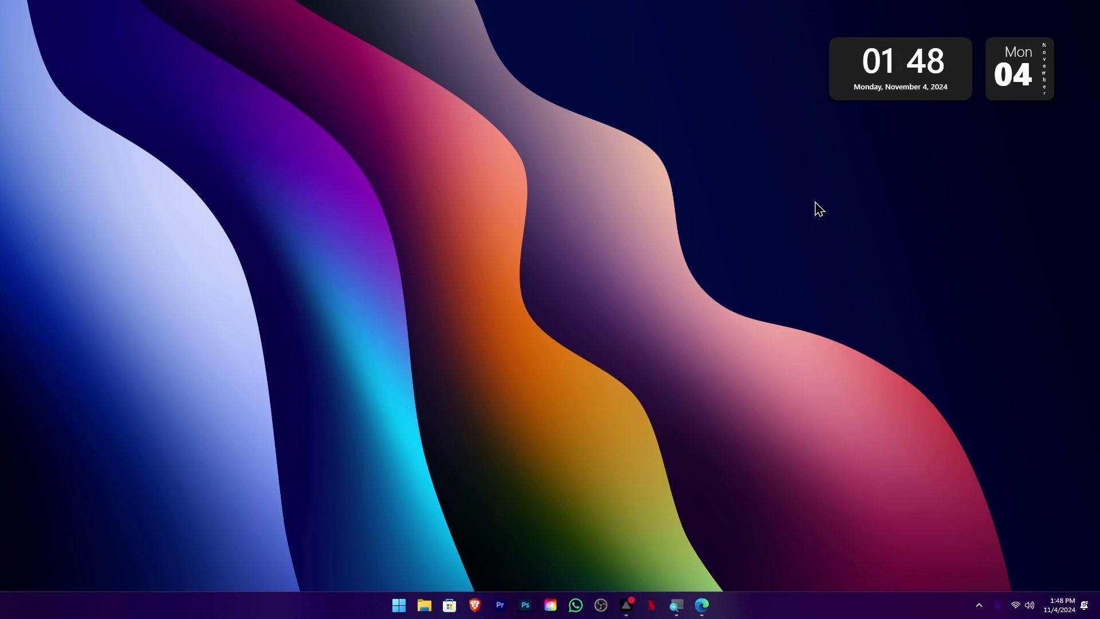
{"action": "key", "text": "super"}
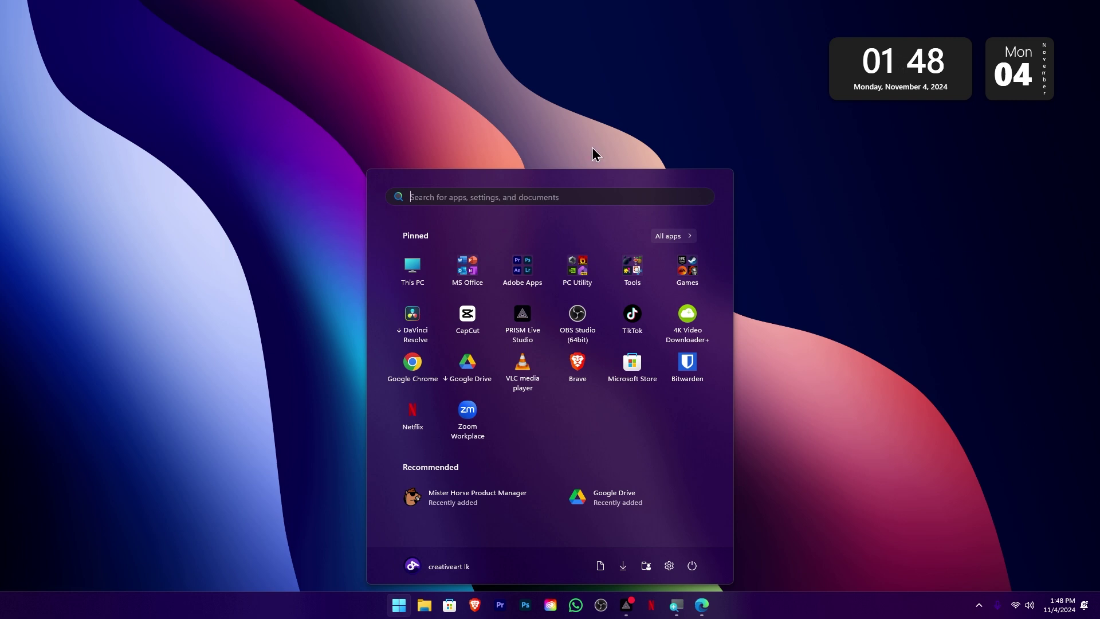
{"action": "left_click", "coordinate": [606, 129]}
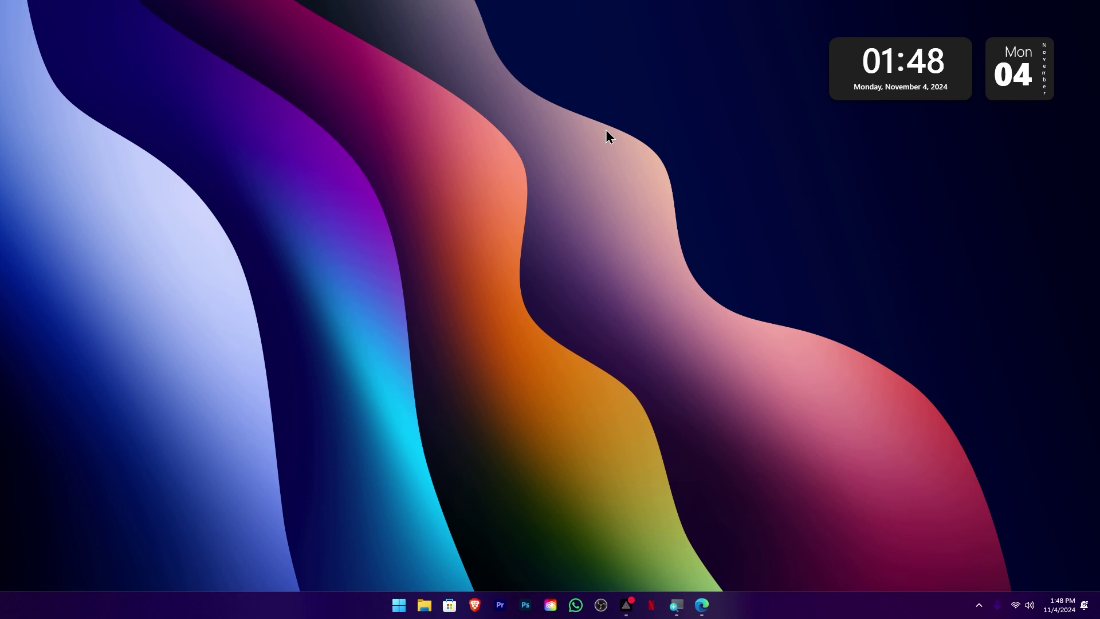
Capture a screenshot of the whole desktop and view it in the Snipping Tool editor before closing it
{"action": "key", "text": "super+shift+s"}
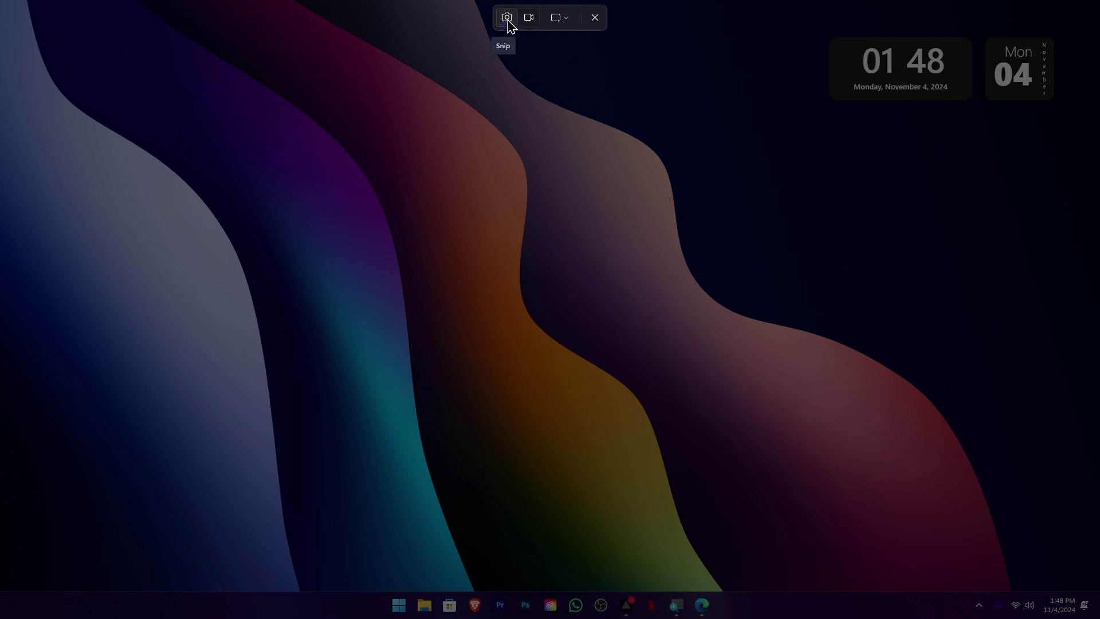
{"action": "left_click_drag", "start_coordinate": [1, 1], "coordinate": [17, 12]}
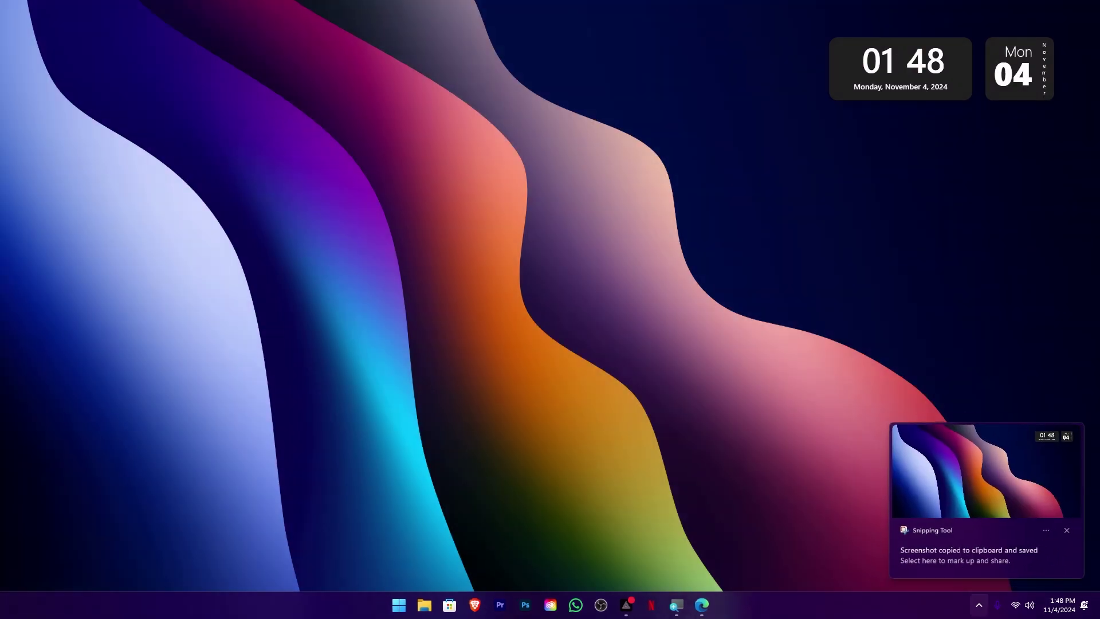
{"action": "left_click", "coordinate": [968, 555]}
{"action": "left_click_drag", "start_coordinate": [865, 159], "coordinate": [665, 112]}
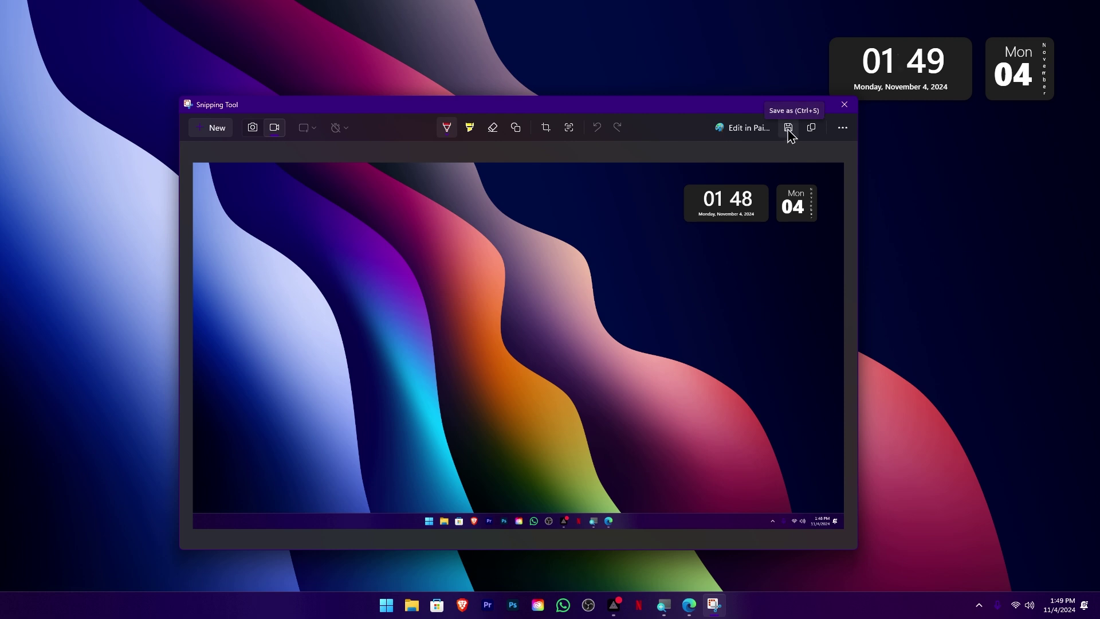
{"action": "left_click", "coordinate": [844, 104]}
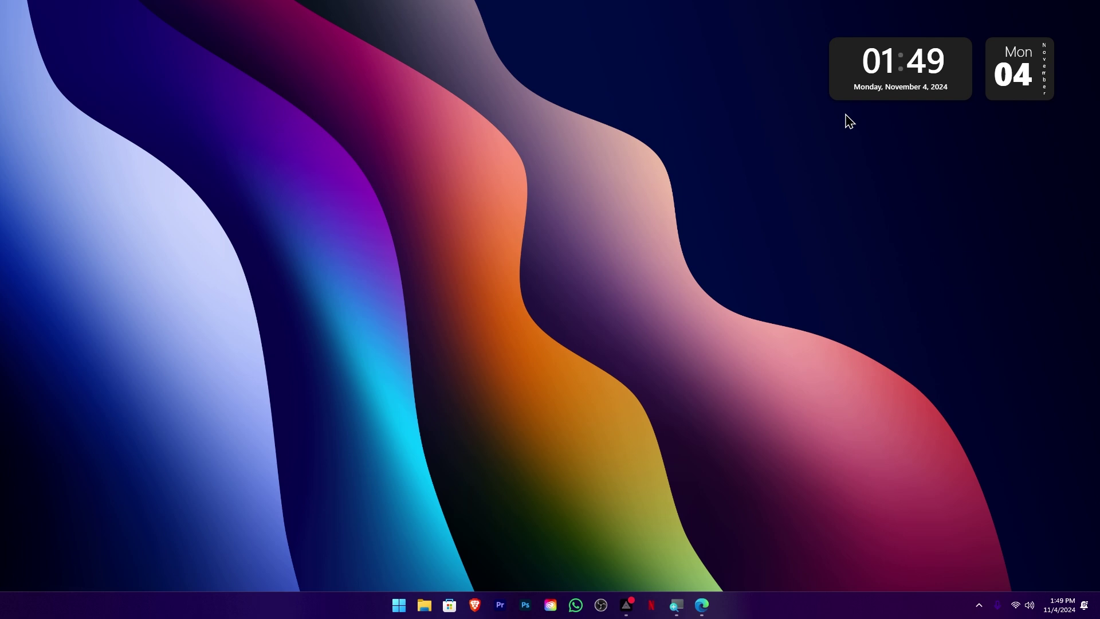
Set up a new screen recording covering the entire desktop and start it
{"action": "key", "text": "super+shift+s"}
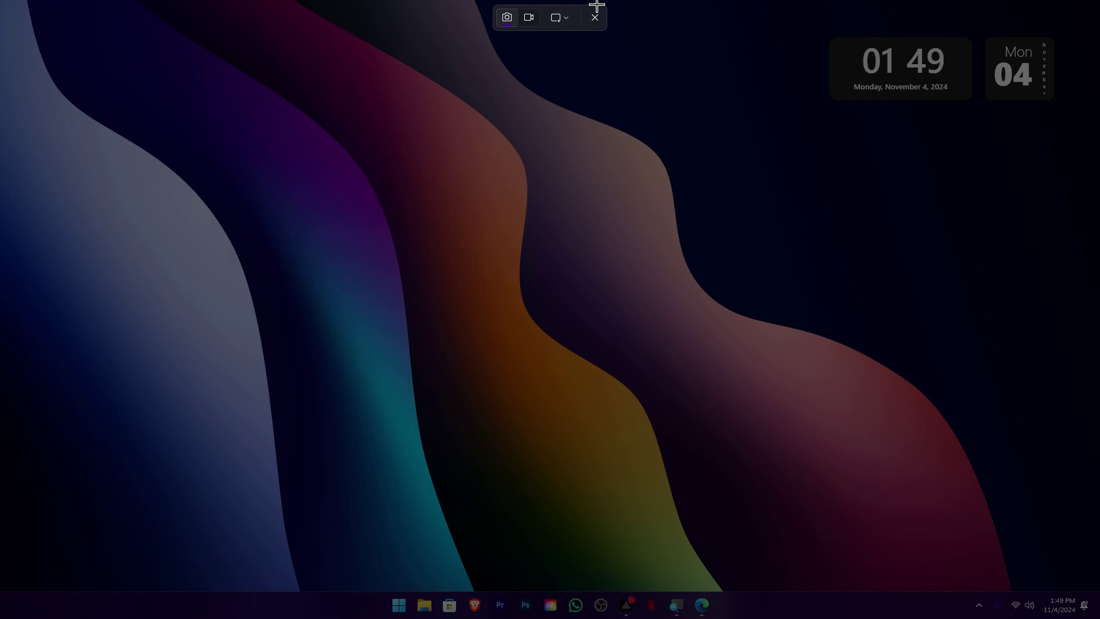
{"action": "left_click", "coordinate": [530, 18]}
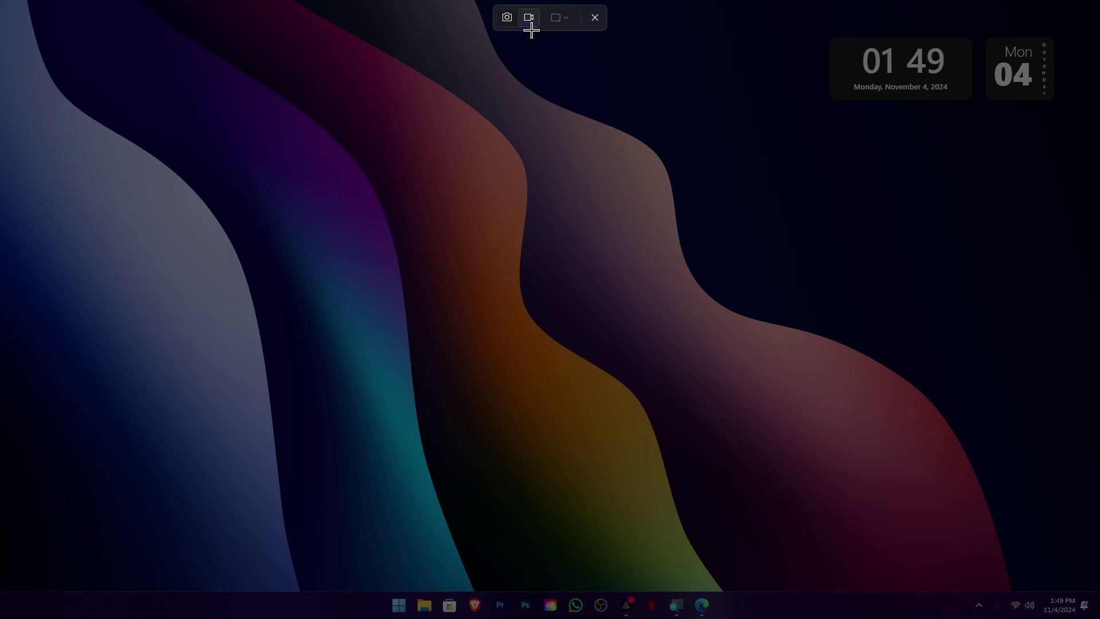
{"action": "left_click_drag", "start_coordinate": [1, 2], "coordinate": [1099, 618]}
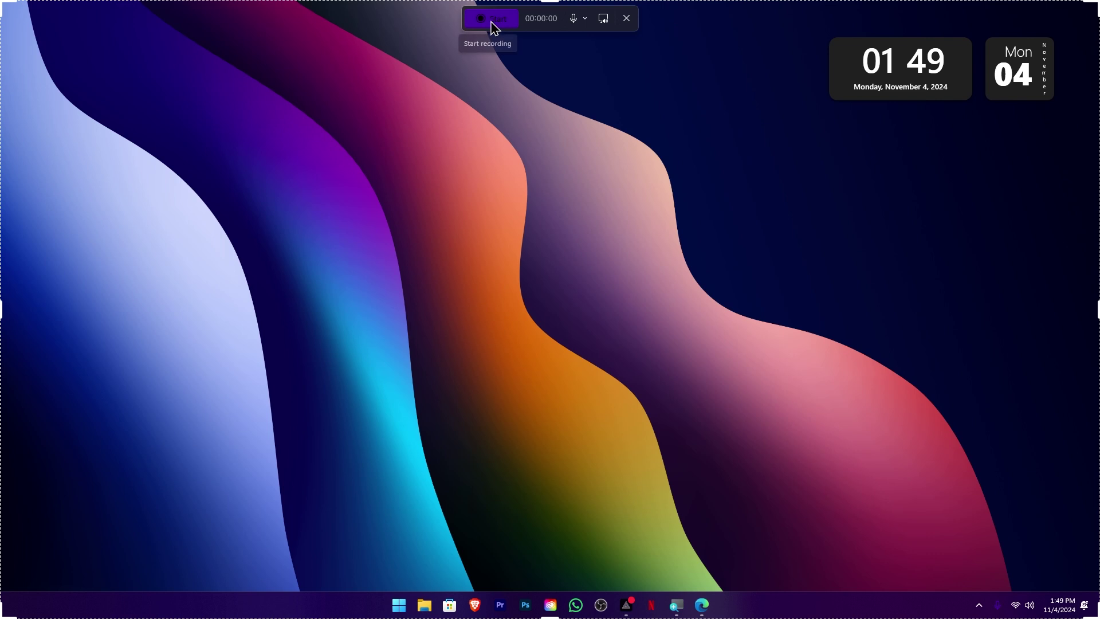
{"action": "left_click", "coordinate": [495, 26]}
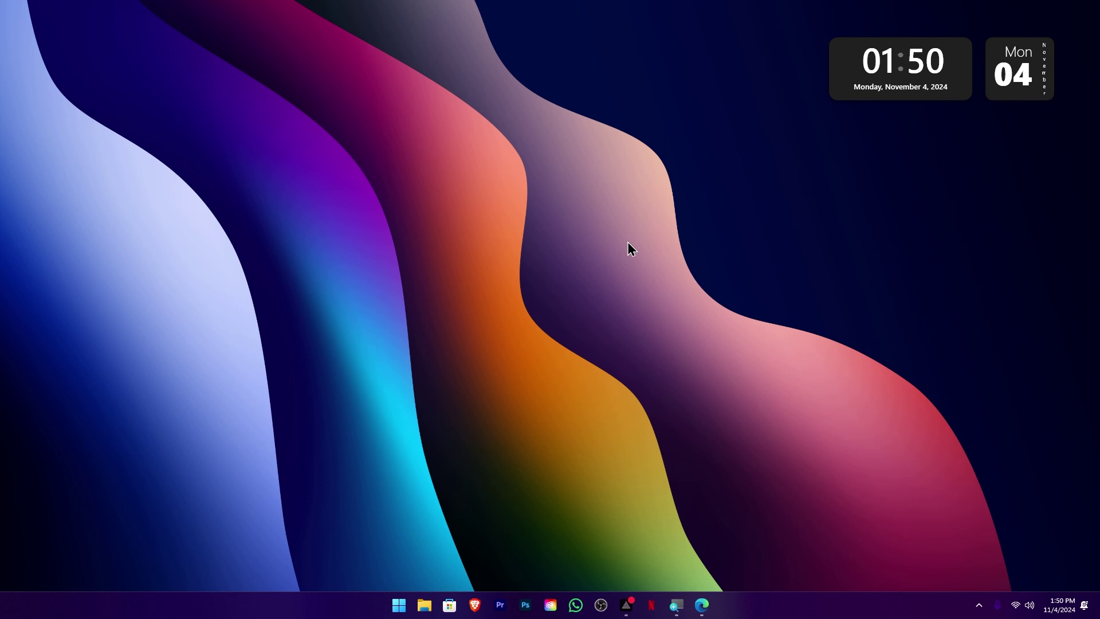
In the system sound settings, try the USB 2.0 Camera microphone as input and switch back to the Fantech Leviosa microphone
{"action": "key", "text": "super+i"}
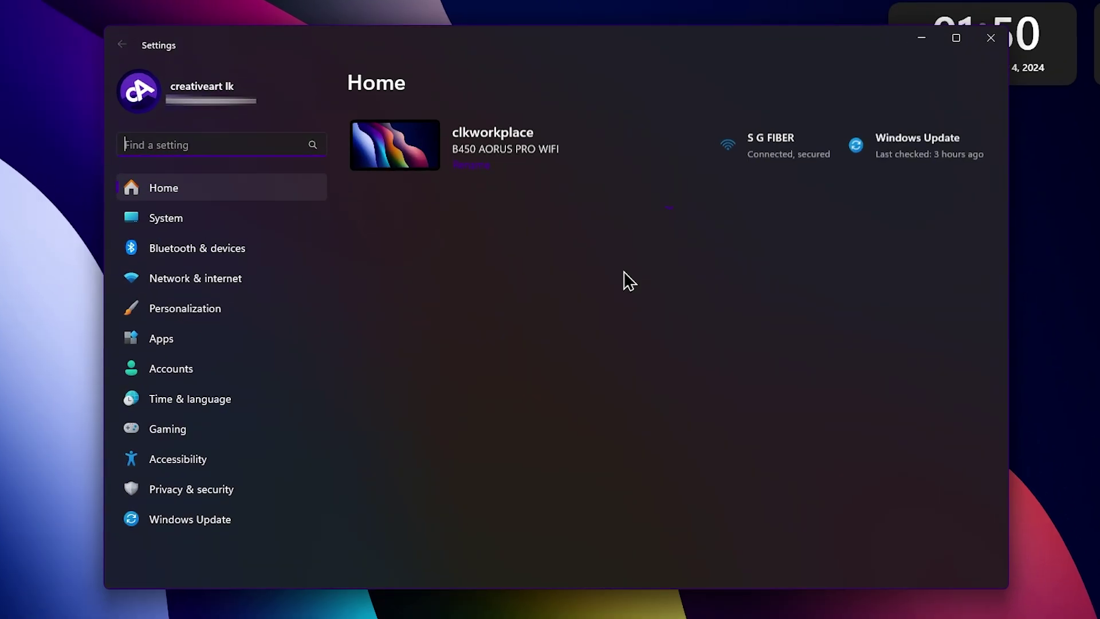
{"action": "left_click", "coordinate": [203, 227]}
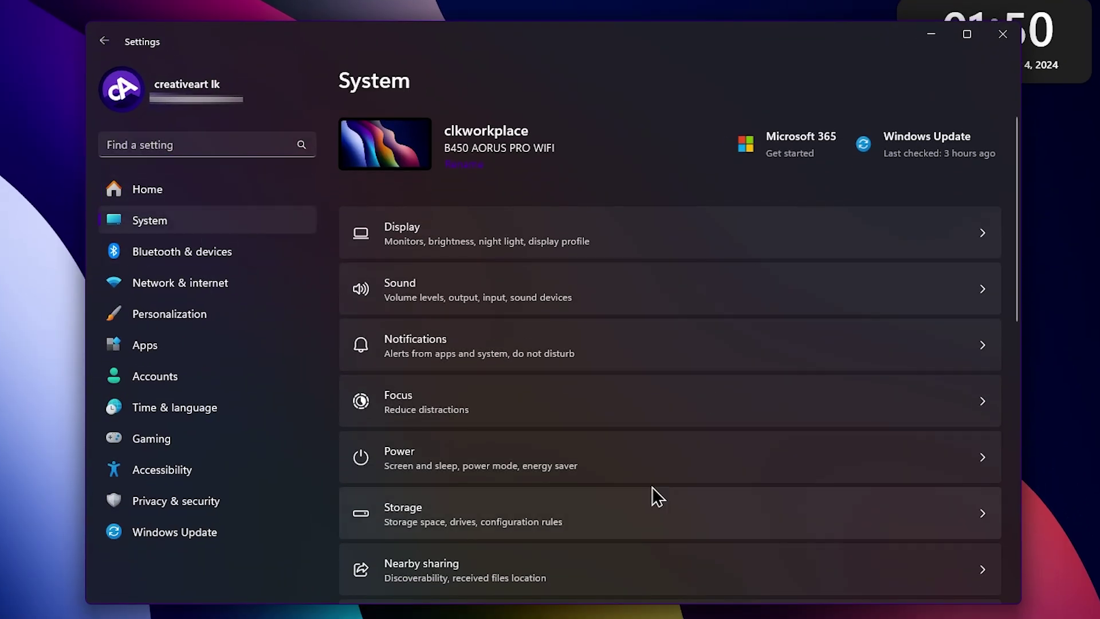
{"action": "left_click", "coordinate": [441, 291]}
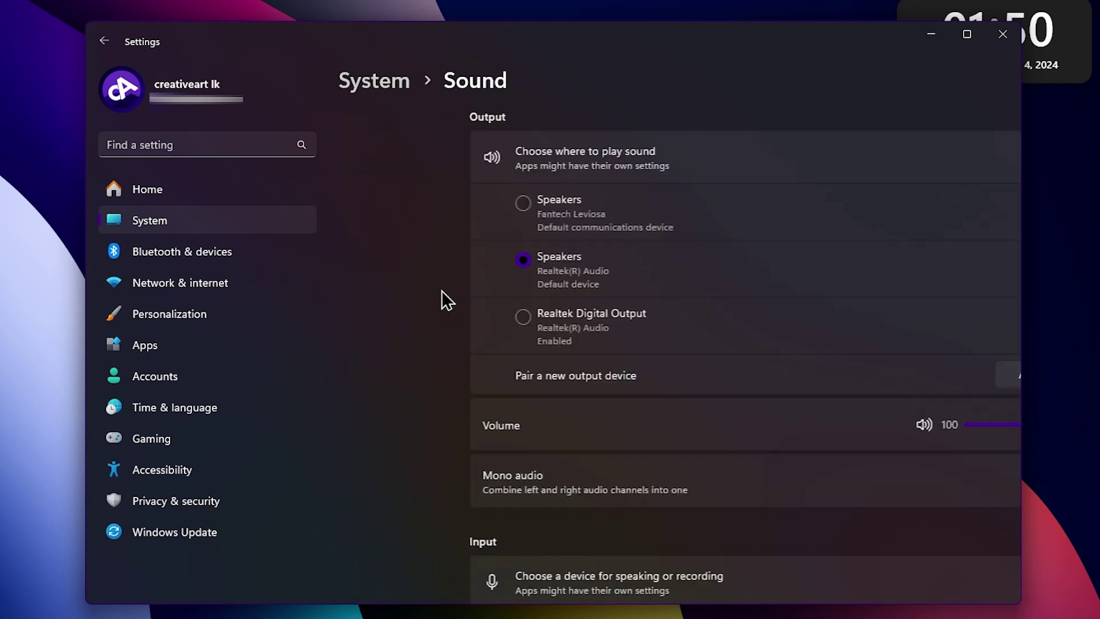
{"action": "scroll", "coordinate": [479, 315], "scroll_direction": "down", "scroll_amount": 7}
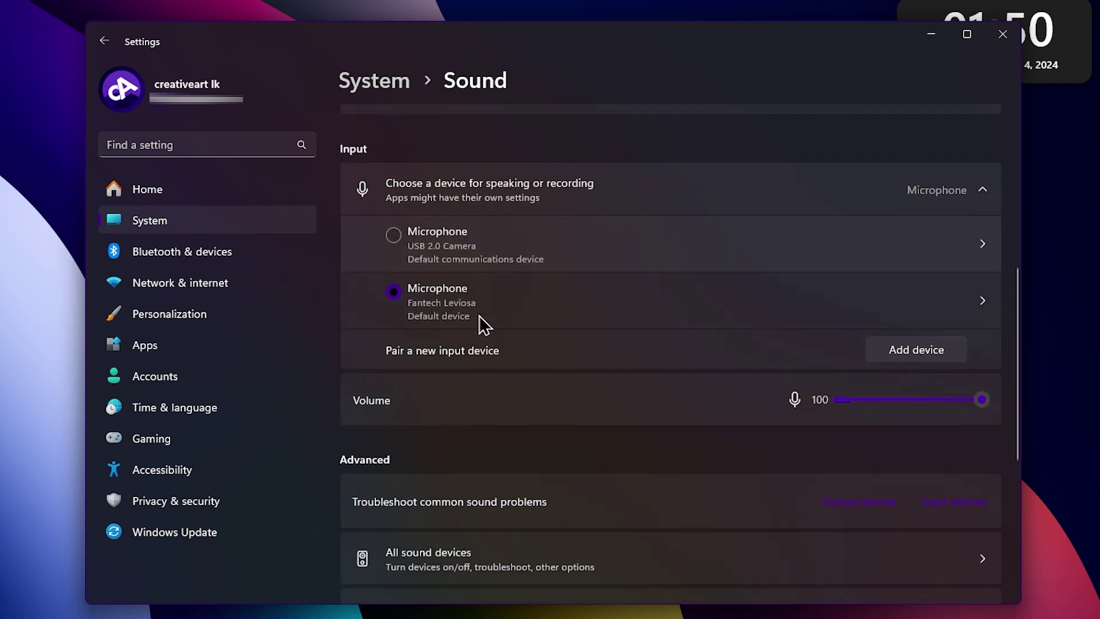
{"action": "scroll", "coordinate": [479, 315], "scroll_direction": "up", "scroll_amount": 1}
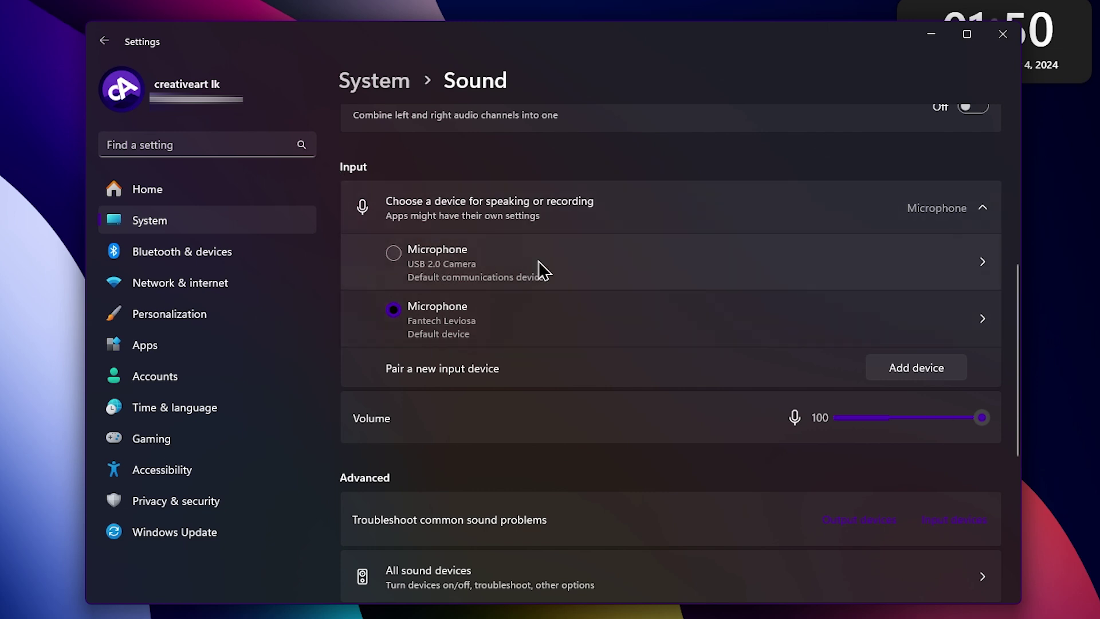
{"action": "left_click", "coordinate": [407, 256]}
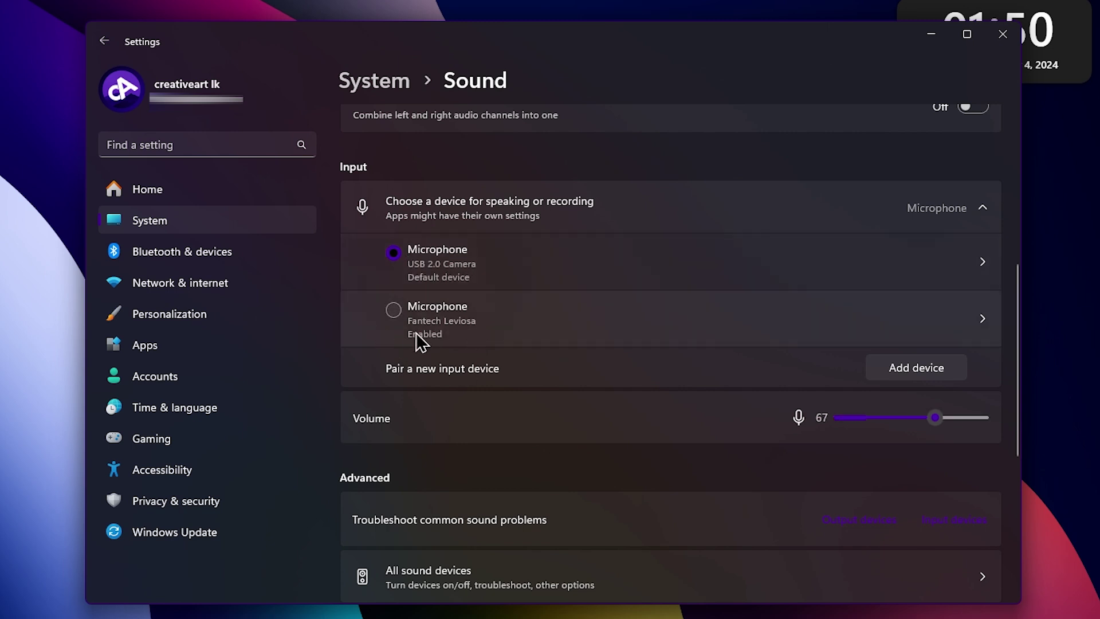
{"action": "left_click", "coordinate": [407, 317]}
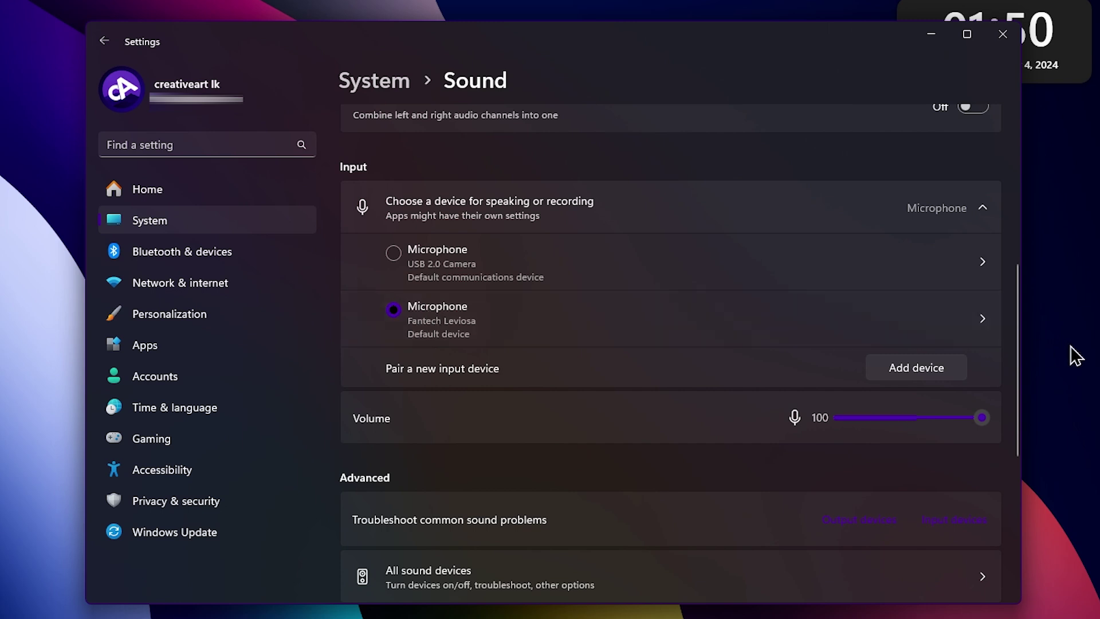
Review the Fantech Leviosa microphone's properties, including its input settings and audio enhancements, and close Settings
{"action": "left_click", "coordinate": [561, 315]}
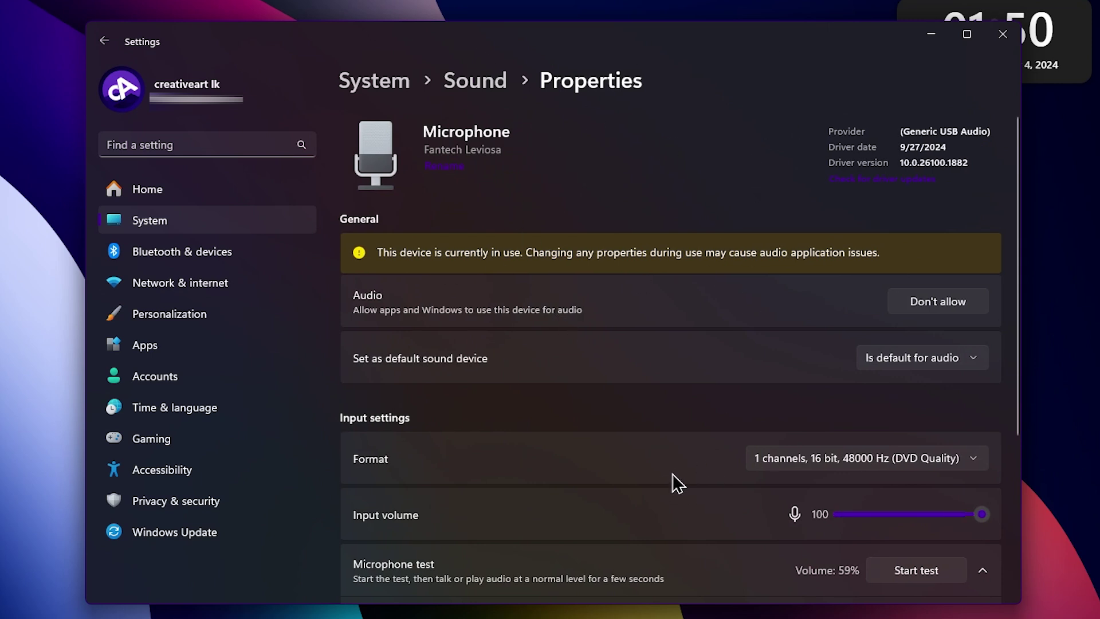
{"action": "scroll", "coordinate": [672, 474], "scroll_direction": "down", "scroll_amount": 4}
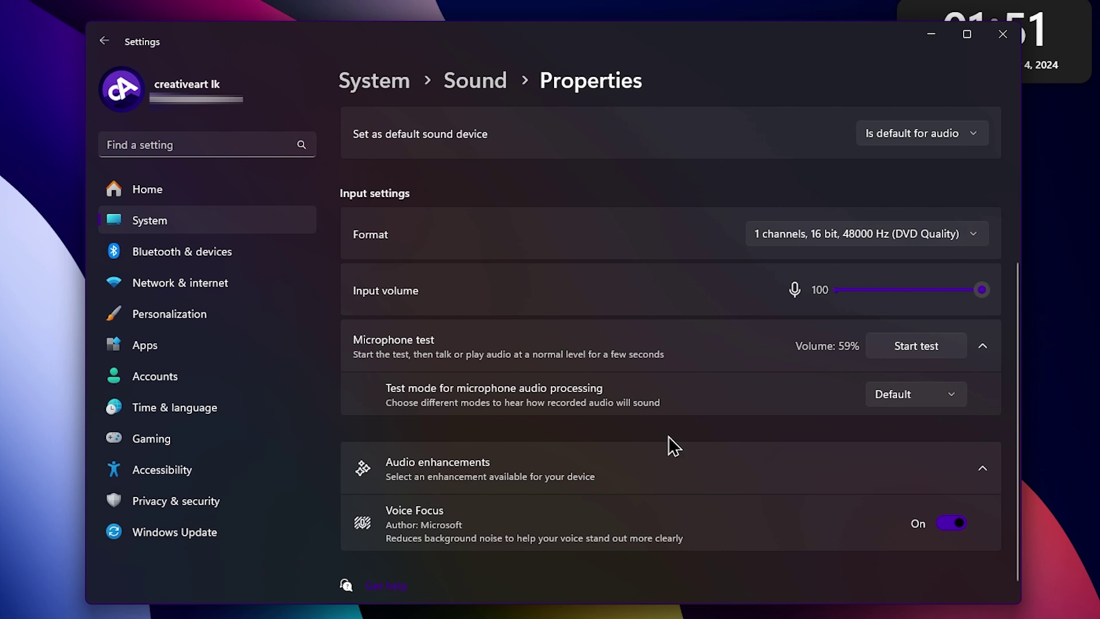
{"action": "left_click", "coordinate": [1002, 34]}
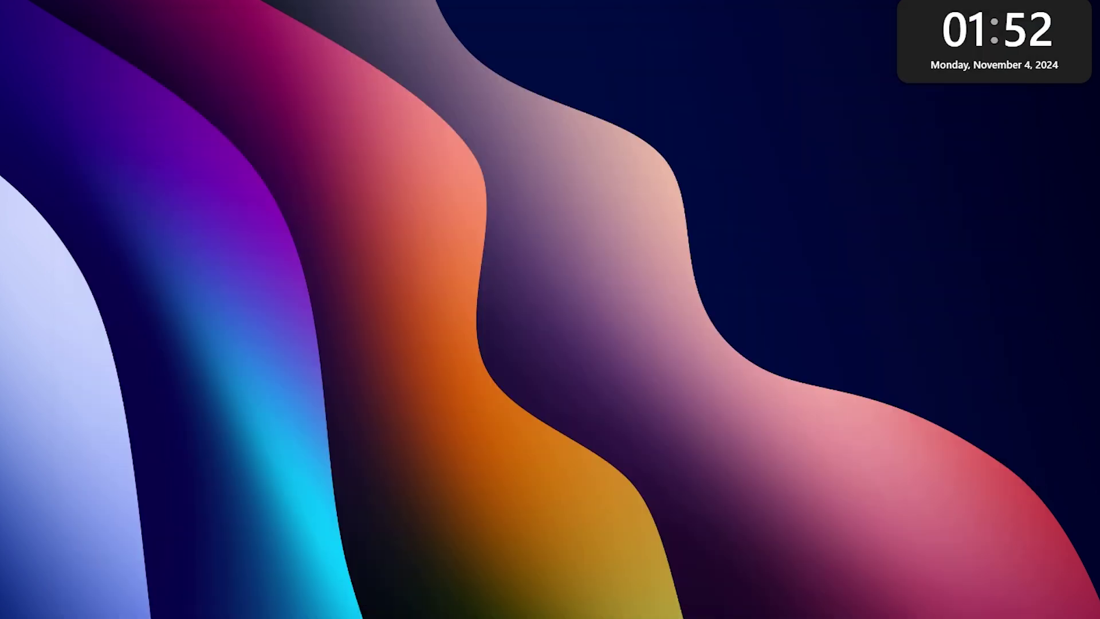